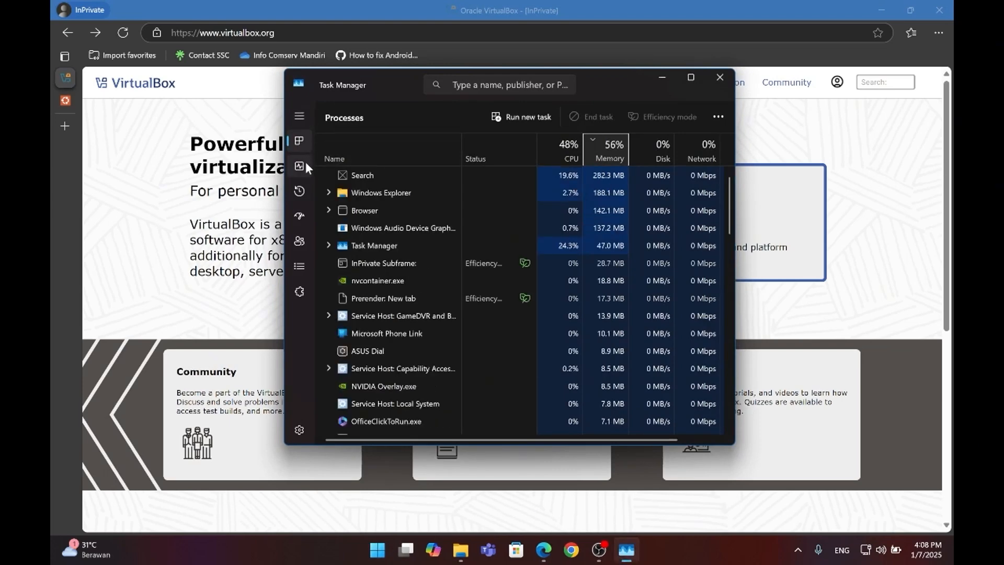
Step: Check the CPU's virtualization status in the Task Manager performance view, and close Task Manager
click(300, 165)
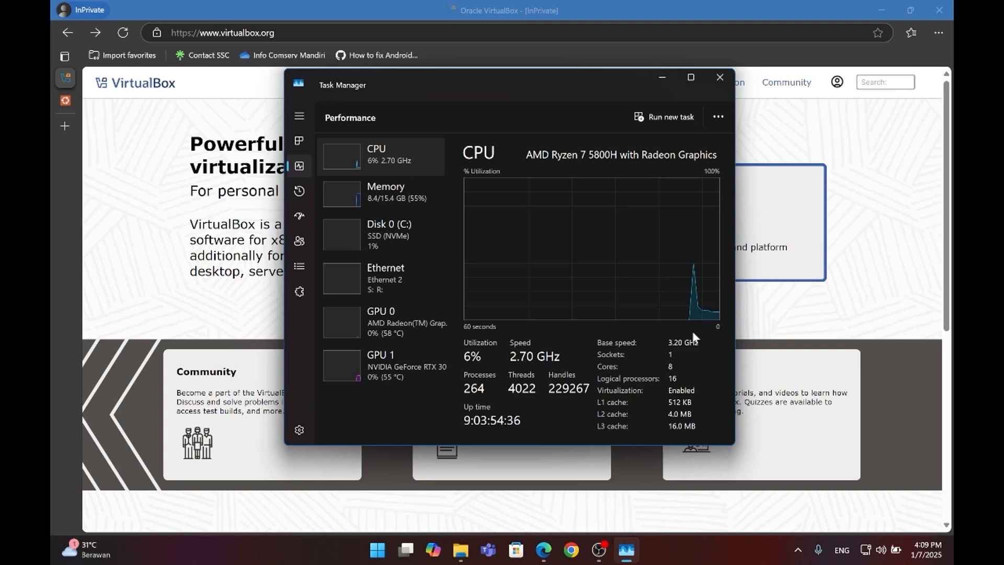
click(720, 77)
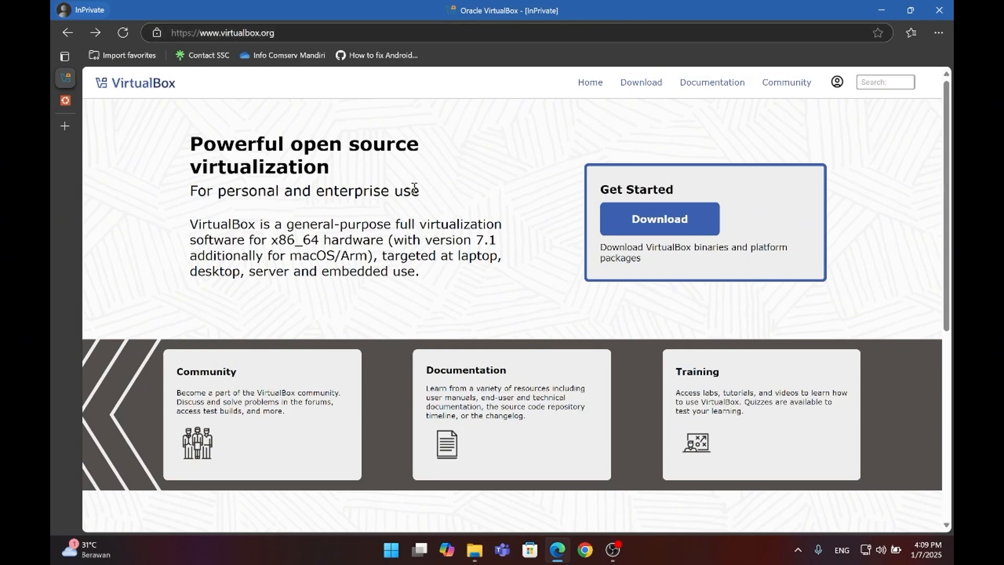
Step: Open the VirtualBox downloads page and get the VirtualBox 7.1.4 platform package for Windows hosts
click(637, 220)
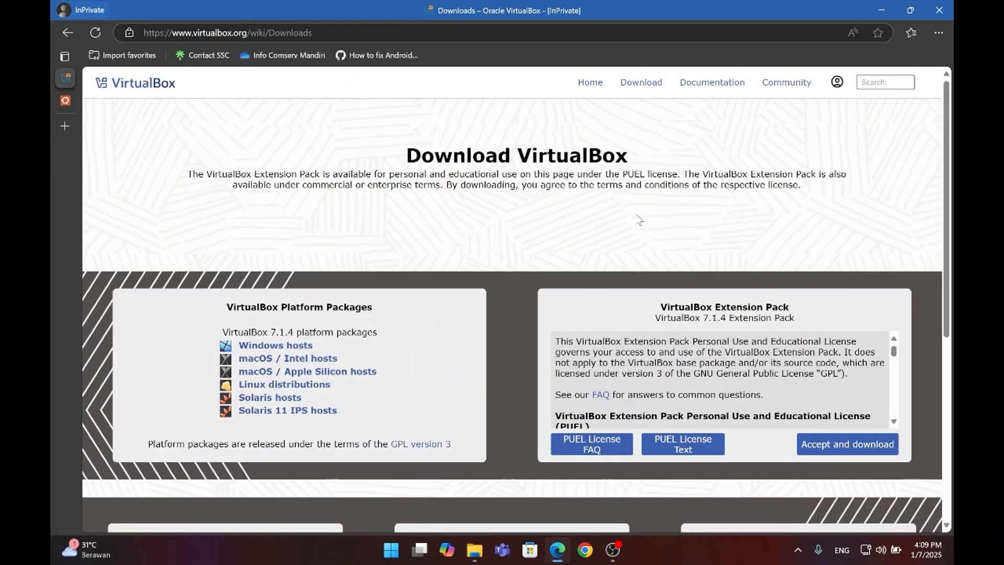
click(271, 347)
Step: Switch to the Ubuntu Desktop website and open its download page for Ubuntu 24.04.1 LTS
mouse_move(73, 105)
click(83, 102)
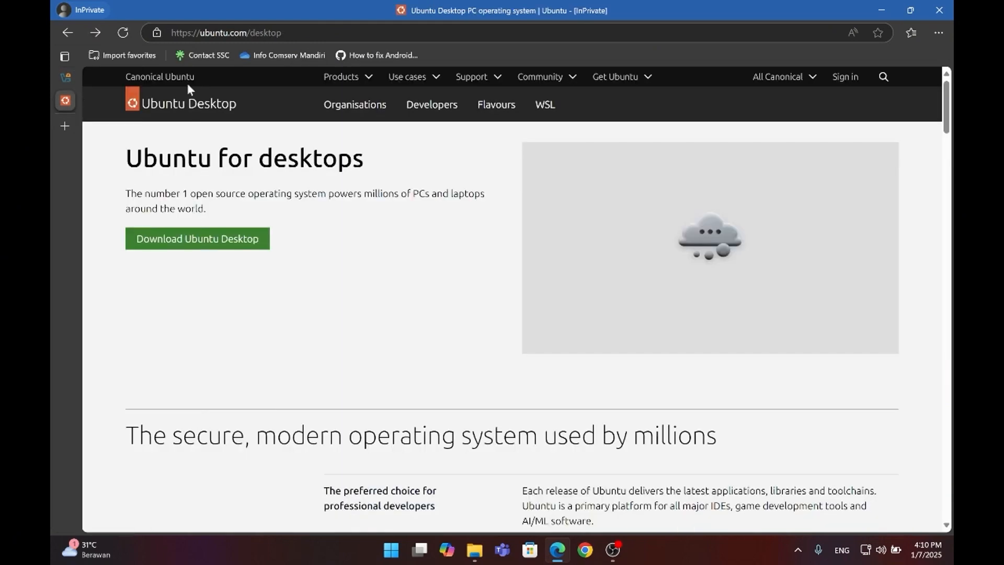
click(215, 240)
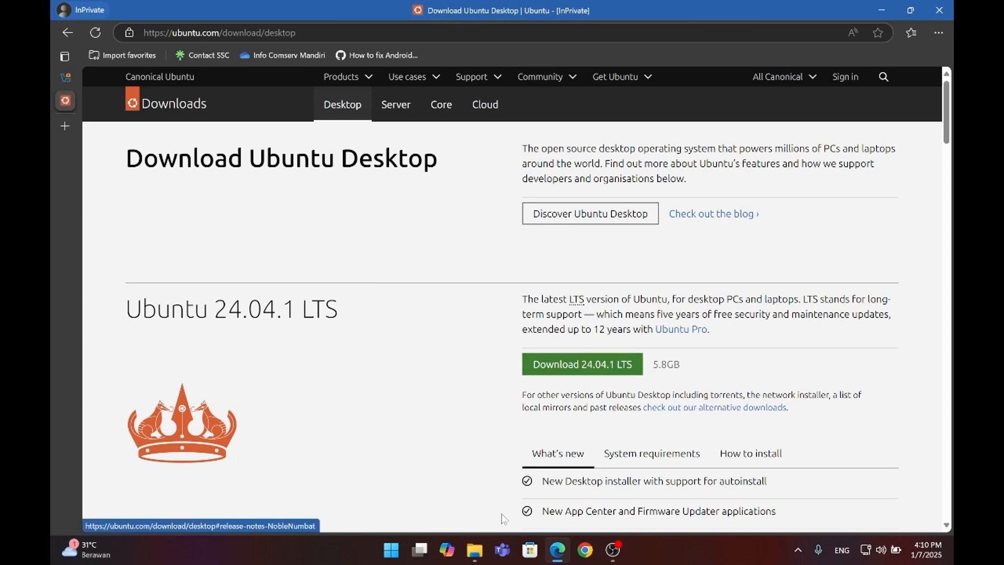
Step: Open the VirtualBox folder in Downloads and launch the installer VirtualBox-7.1.4-165100-Win.exe
click(474, 550)
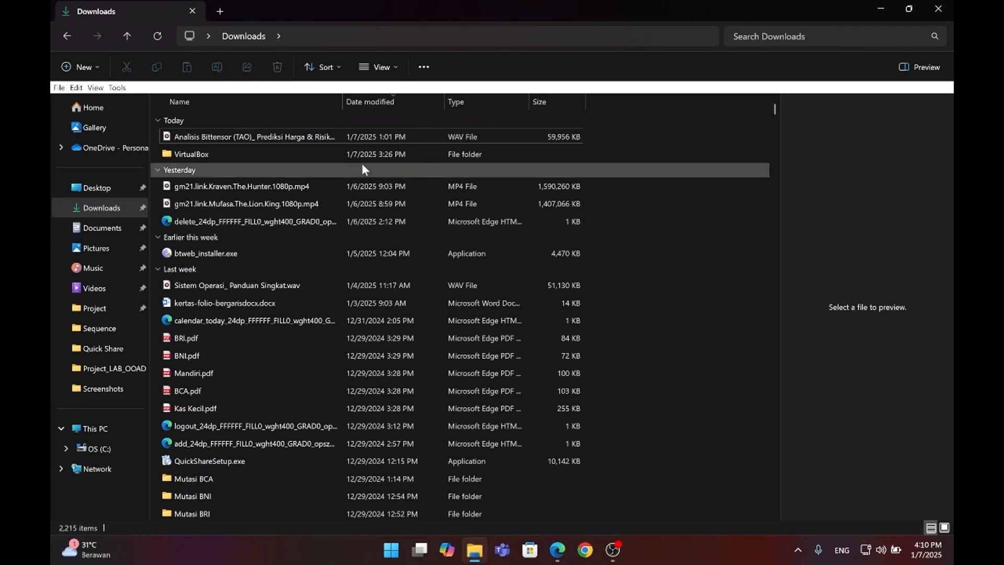
double_click(294, 153)
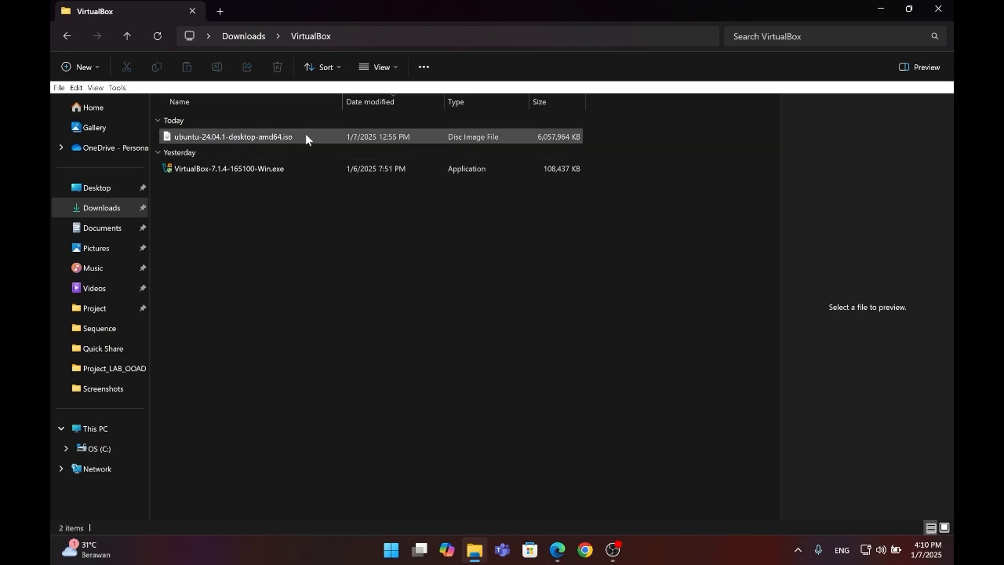
drag(556, 4, 646, 74)
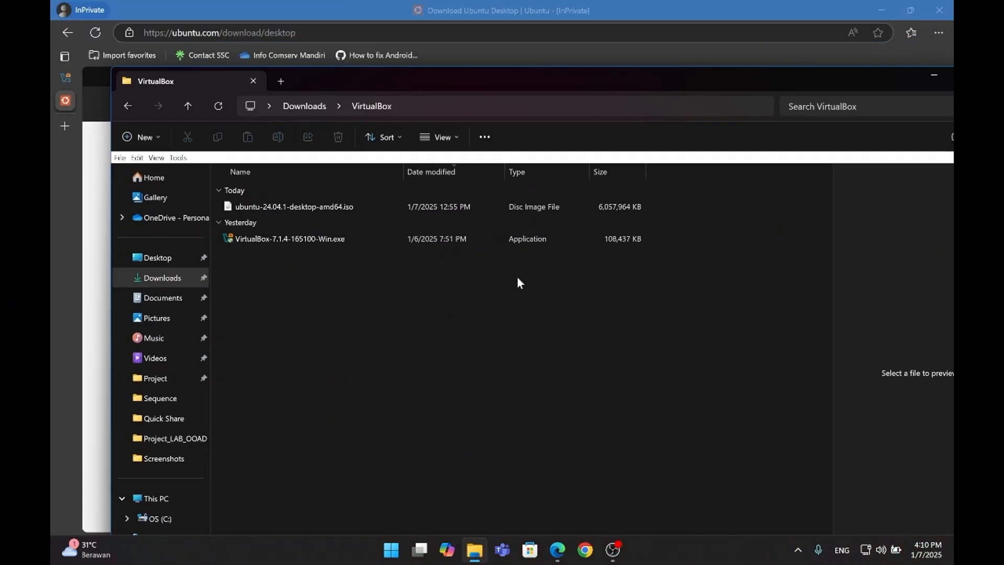
click(390, 237)
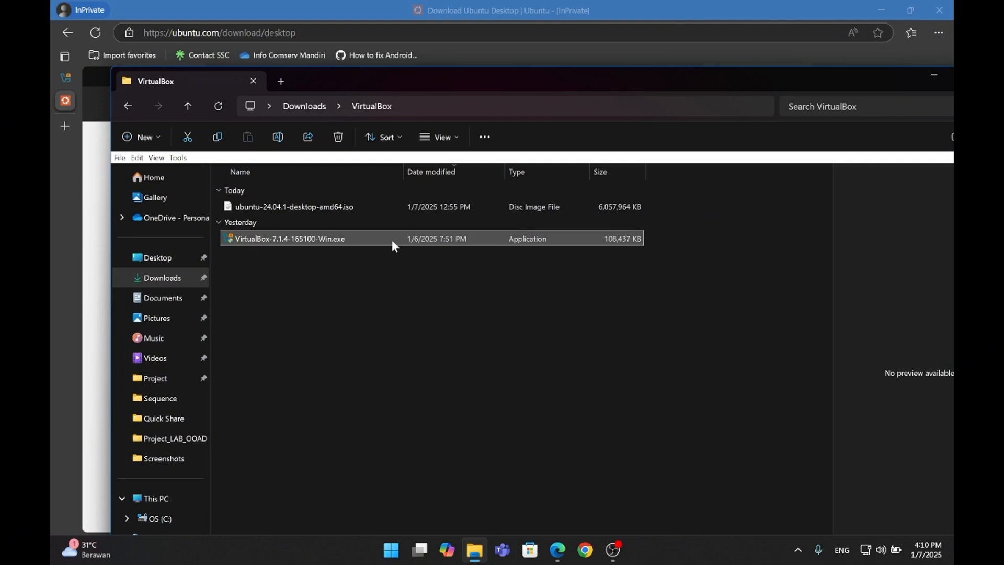
double_click(391, 240)
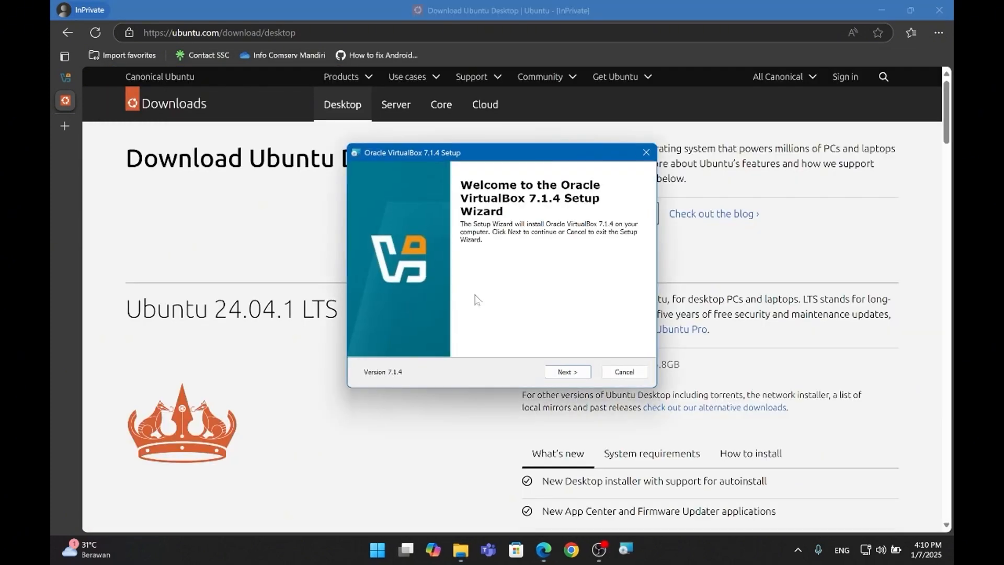
Step: Accept the VirtualBox license terms, keep the default features and location, and agree to the network interface reset
click(567, 372)
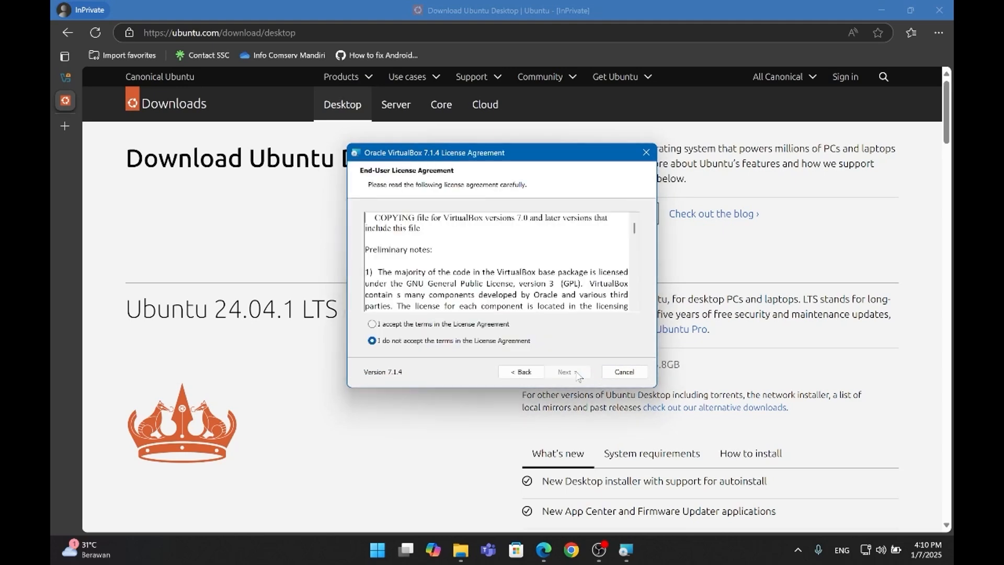
click(371, 324)
click(567, 373)
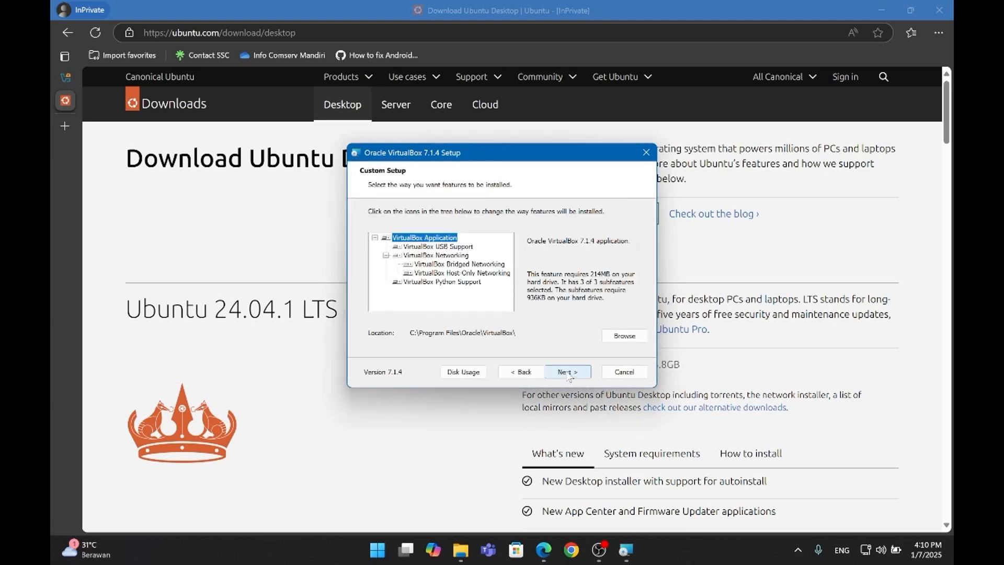
click(568, 372)
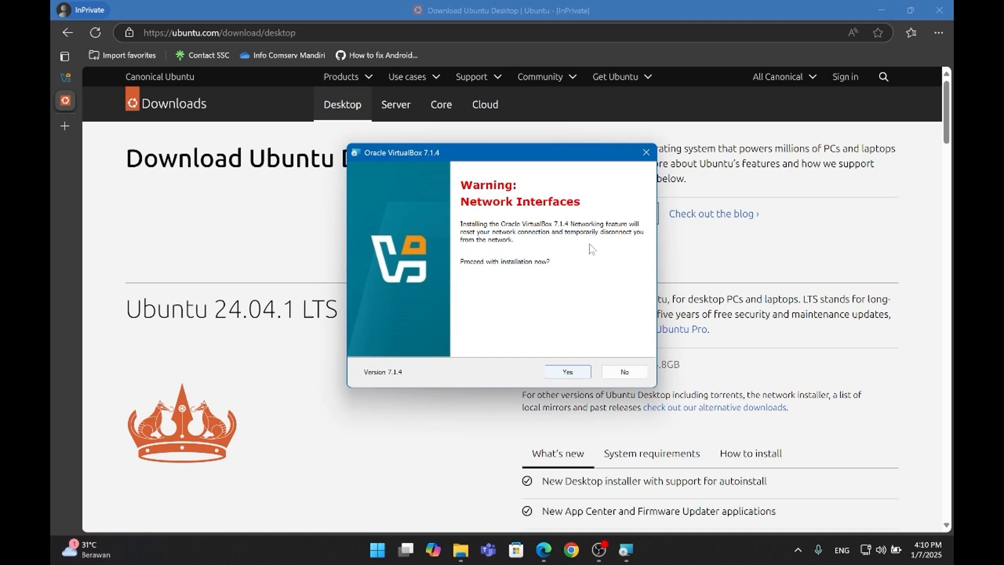
click(567, 371)
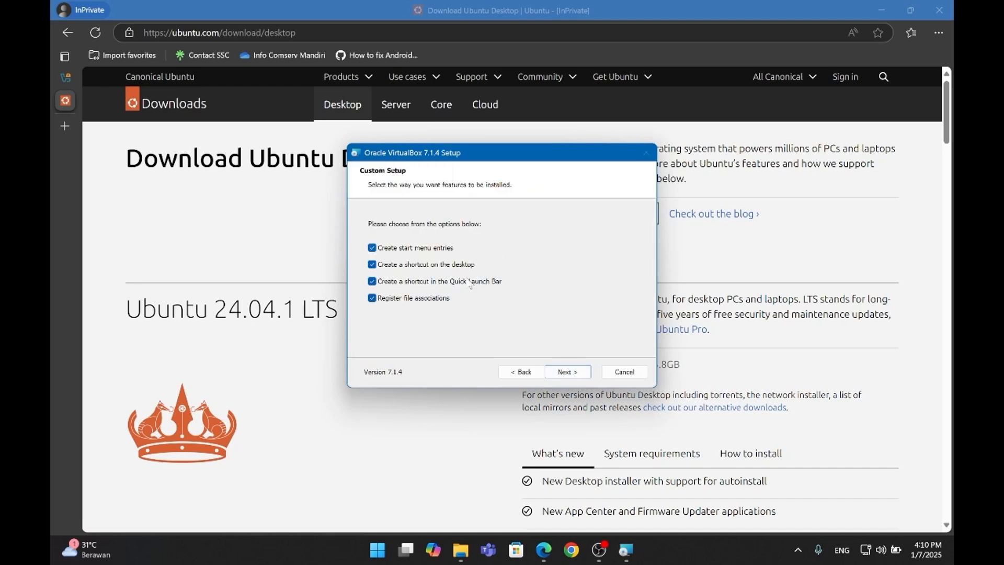
Step: Install VirtualBox with all shortcuts and file associations enabled, and finish setup with VirtualBox set to start
click(577, 369)
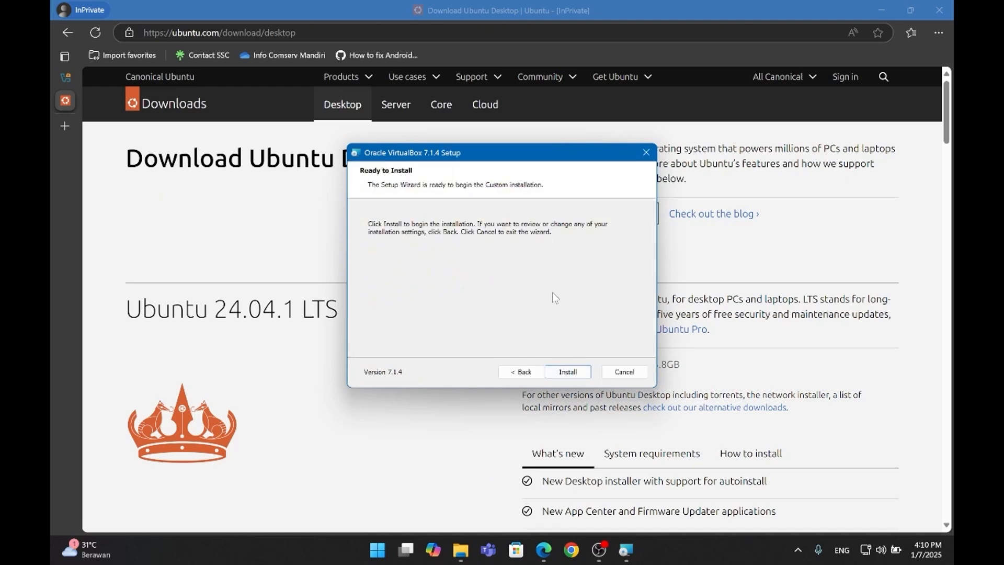
click(568, 372)
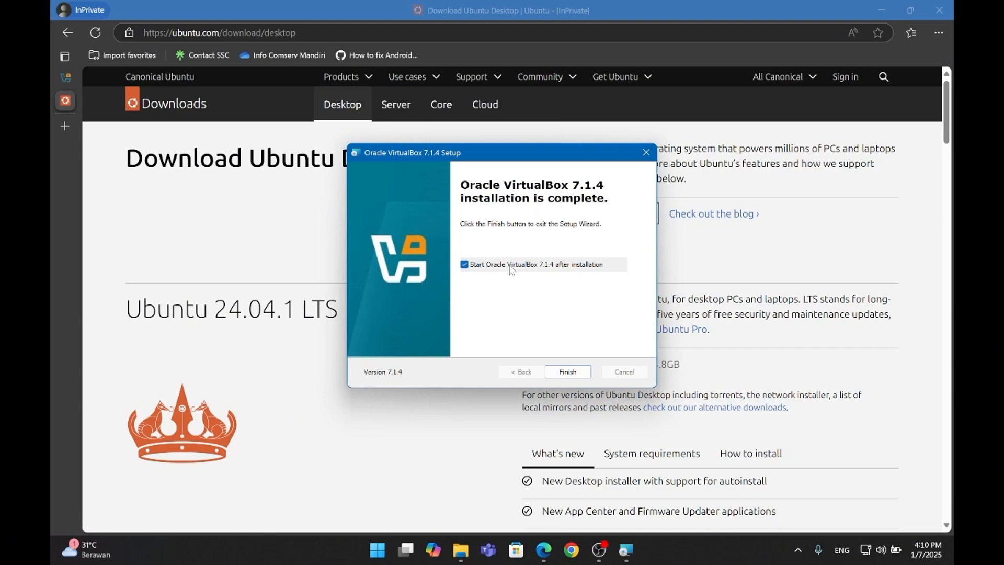
click(568, 372)
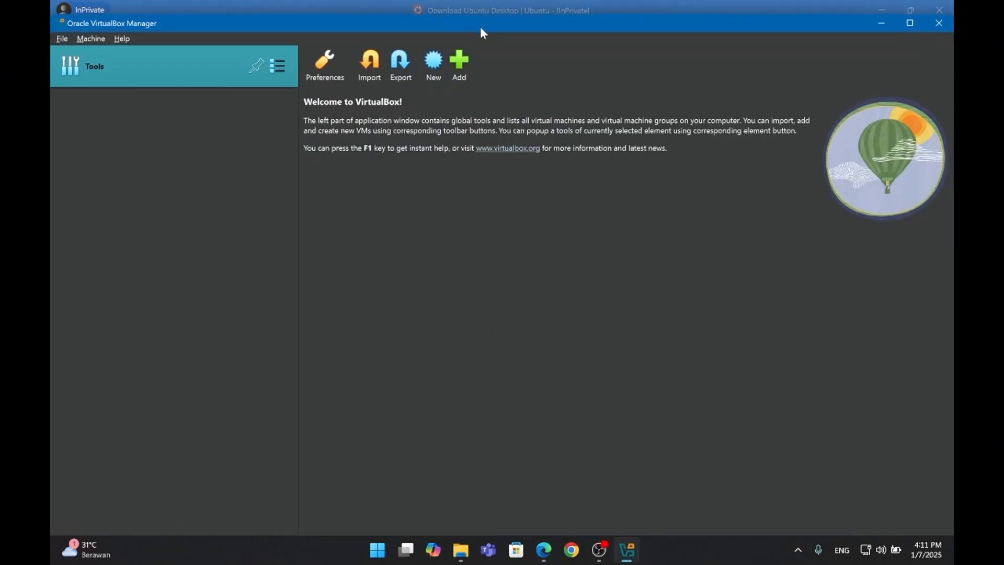
Step: Start a new virtual machine named Ubuntu using ubuntu-24.04.1-desktop-amd64.iso from the VirtualBox downloads folder as its ISO image
drag(484, 27, 537, 1)
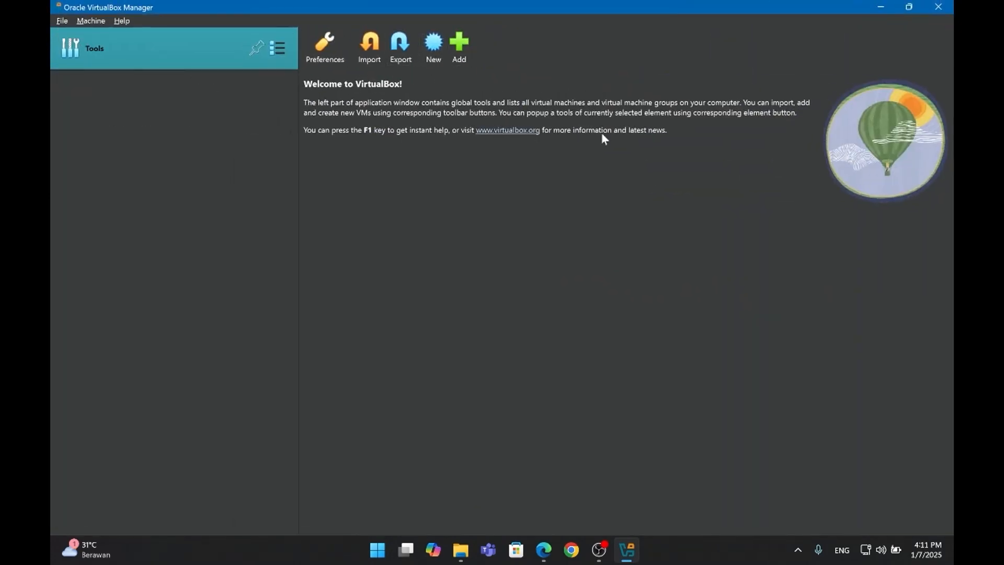
click(434, 52)
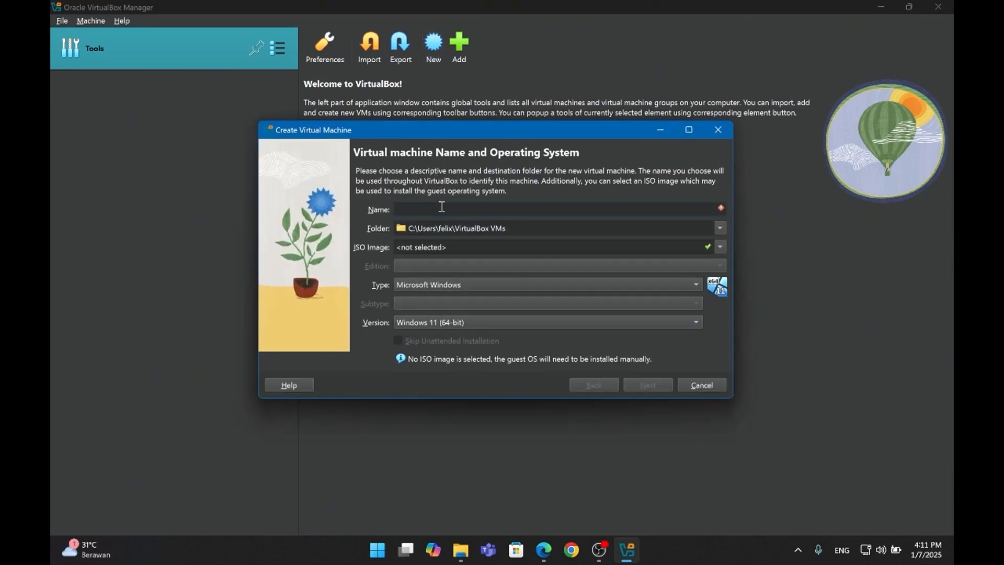
text(Ubuntu)
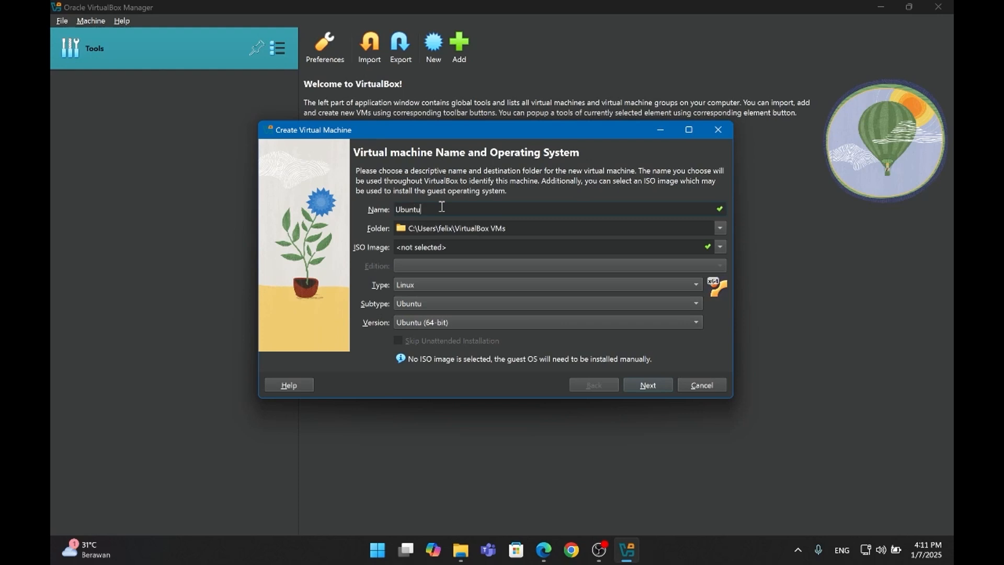
click(721, 246)
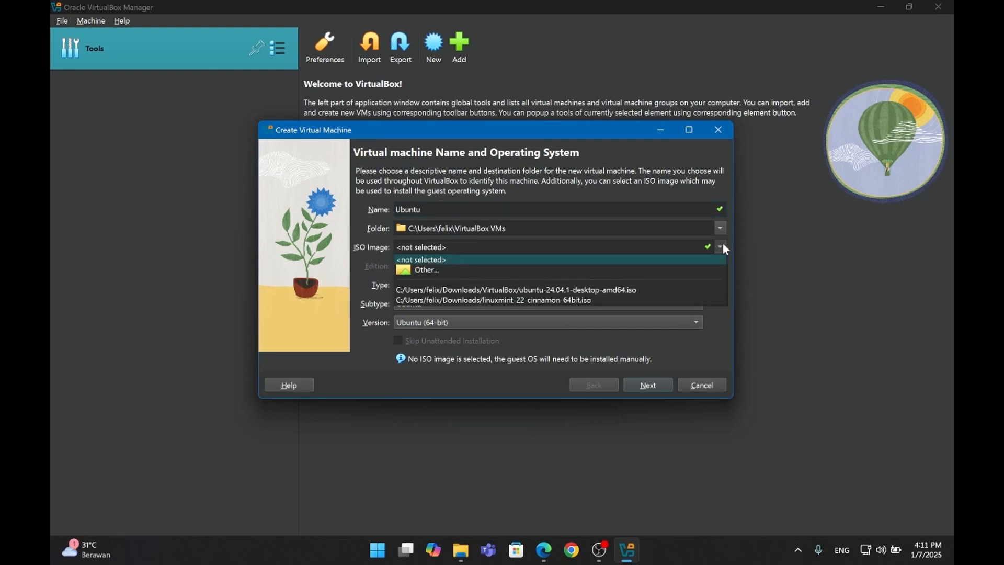
click(626, 271)
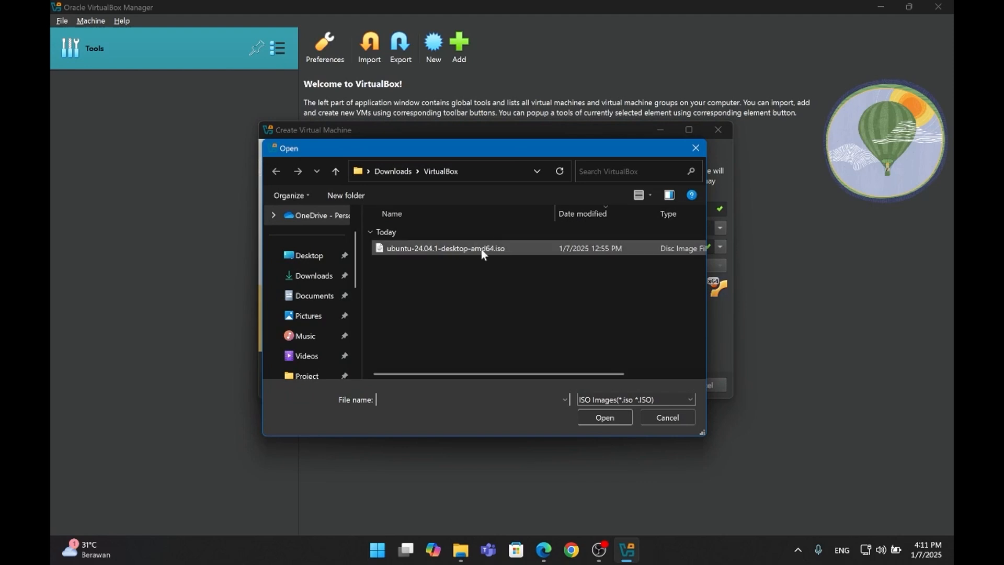
double_click(442, 249)
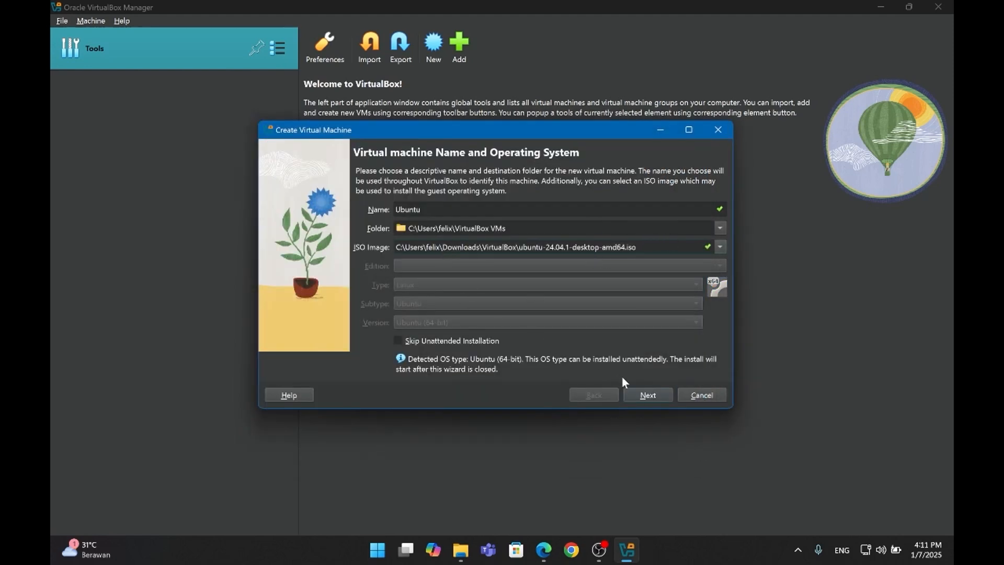
click(658, 394)
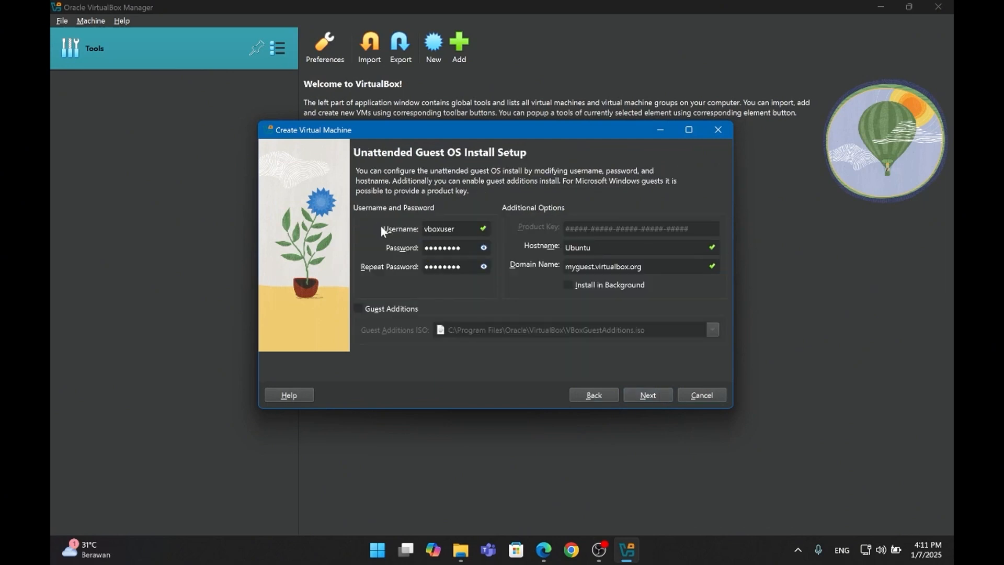
Step: View the default guest password and hide it again, and enable Guest Additions for the unattended install
click(484, 249)
click(485, 248)
click(360, 309)
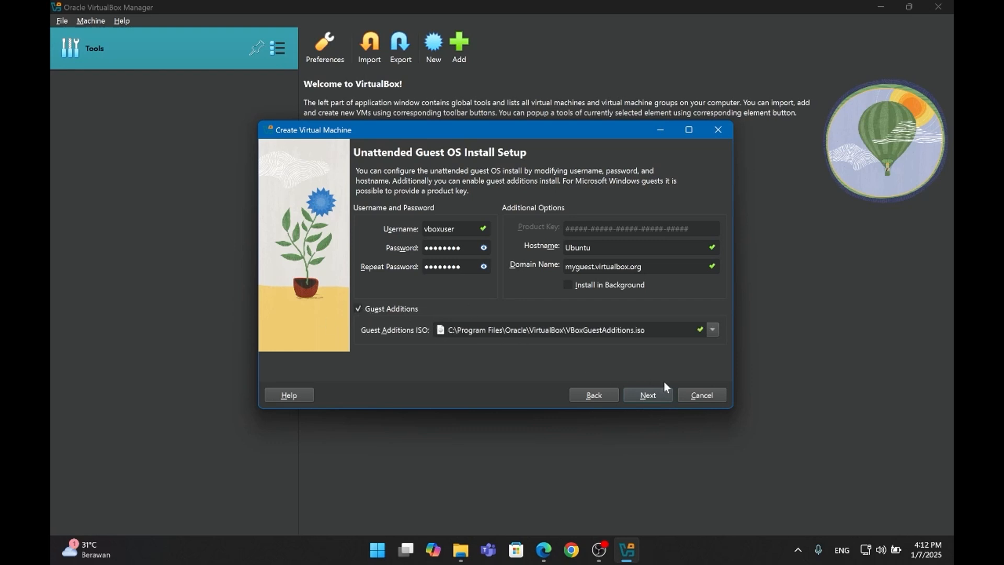
click(660, 394)
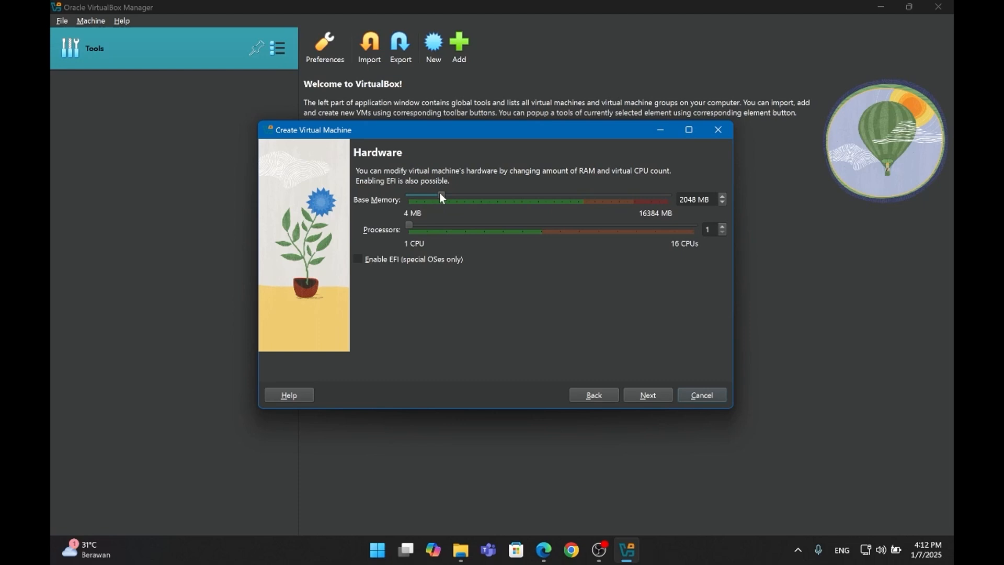
Step: Set the base memory to 4096 MB and the processors to 4, and accept a new 25 GB virtual hard disk
drag(448, 193, 474, 193)
click(648, 395)
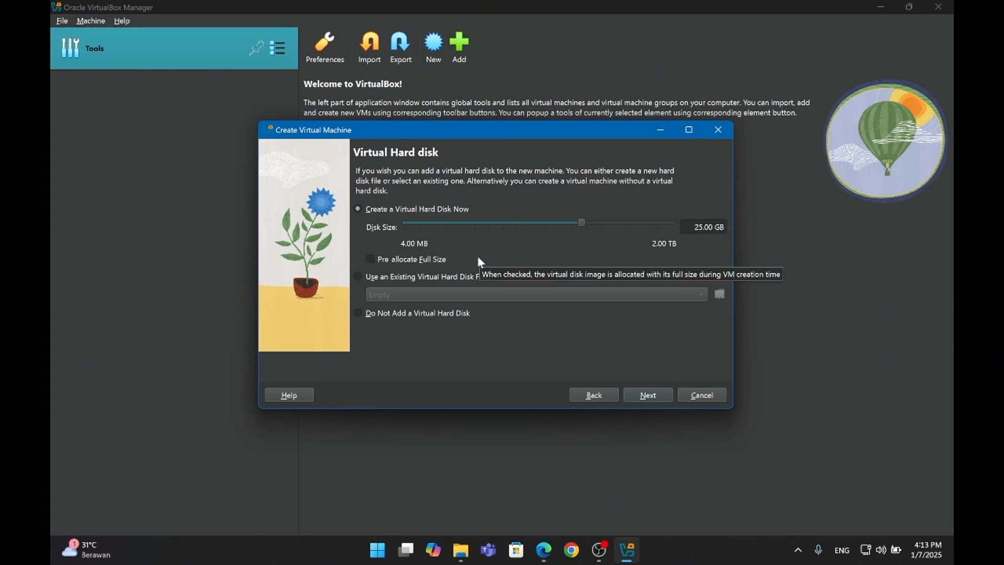
click(648, 395)
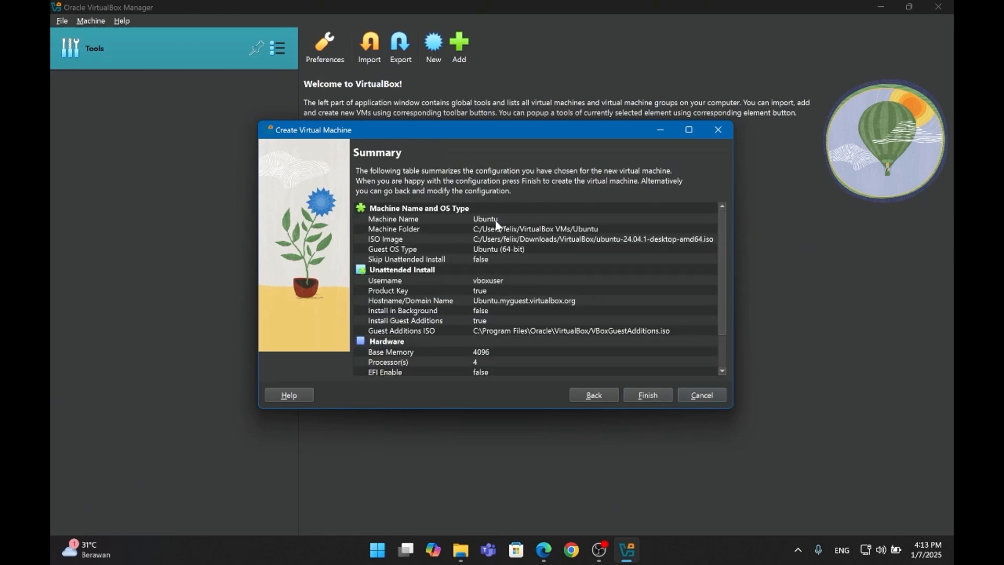
Step: Review the configuration summary, create the Ubuntu virtual machine, and maximize its running window
scroll(417, 258, down, 2)
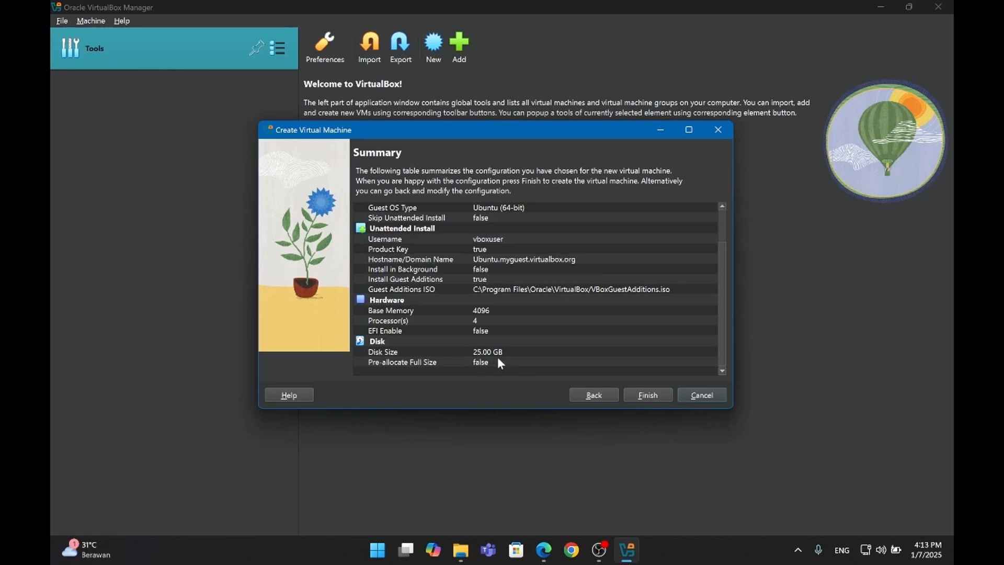
scroll(629, 312, up, 2)
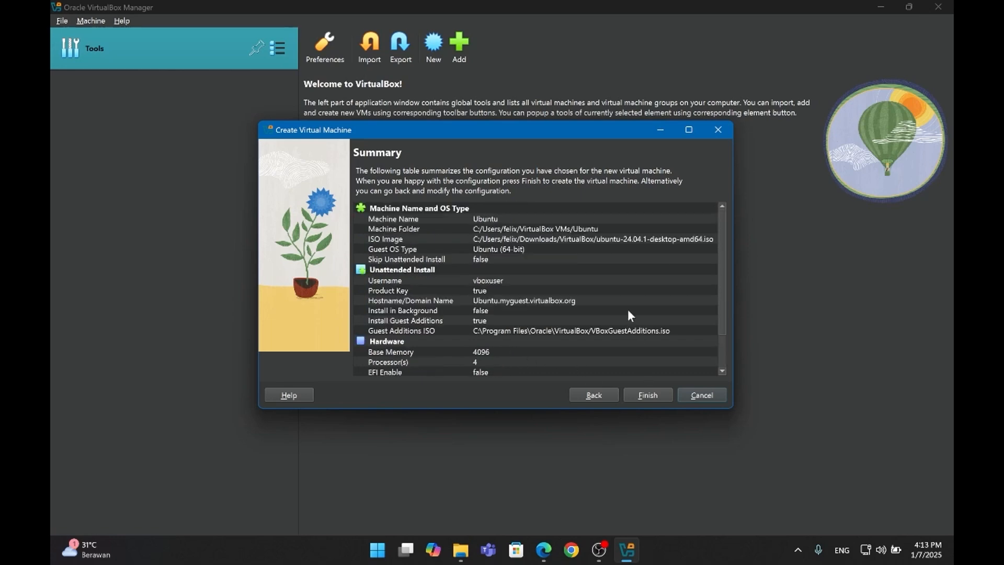
click(648, 395)
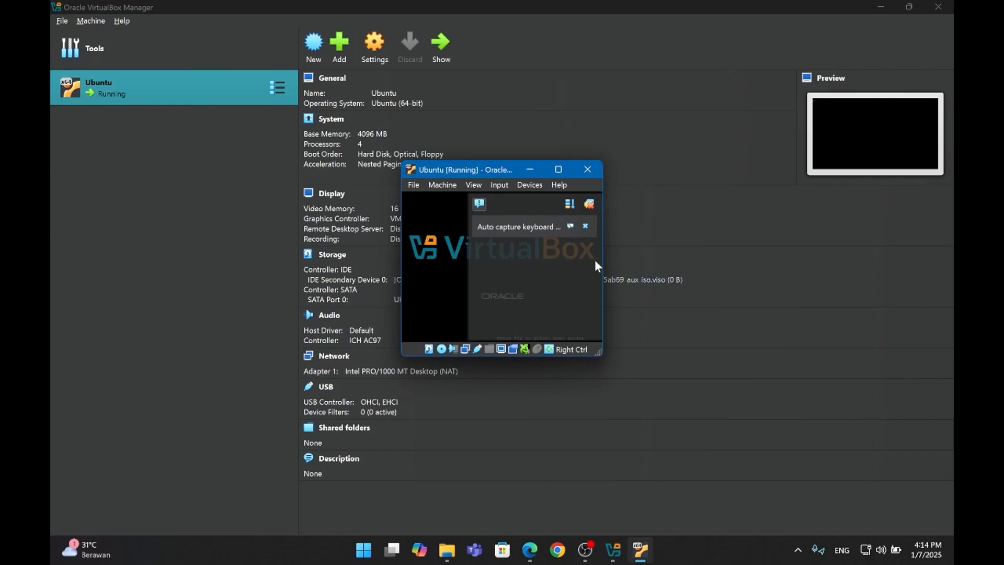
click(555, 172)
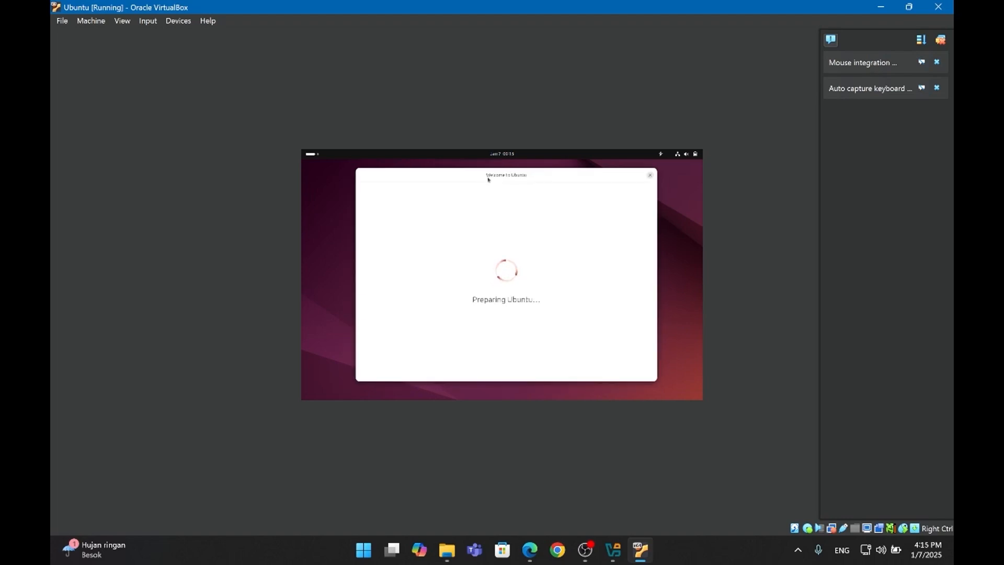
Step: Open the Activities overview in the Ubuntu guest and try to launch Firefox
click(313, 154)
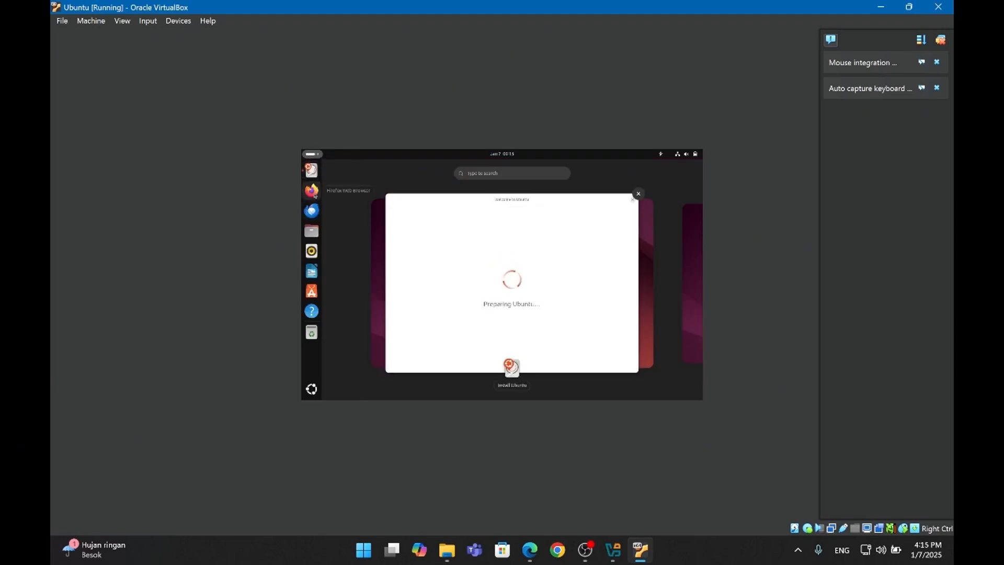
click(310, 199)
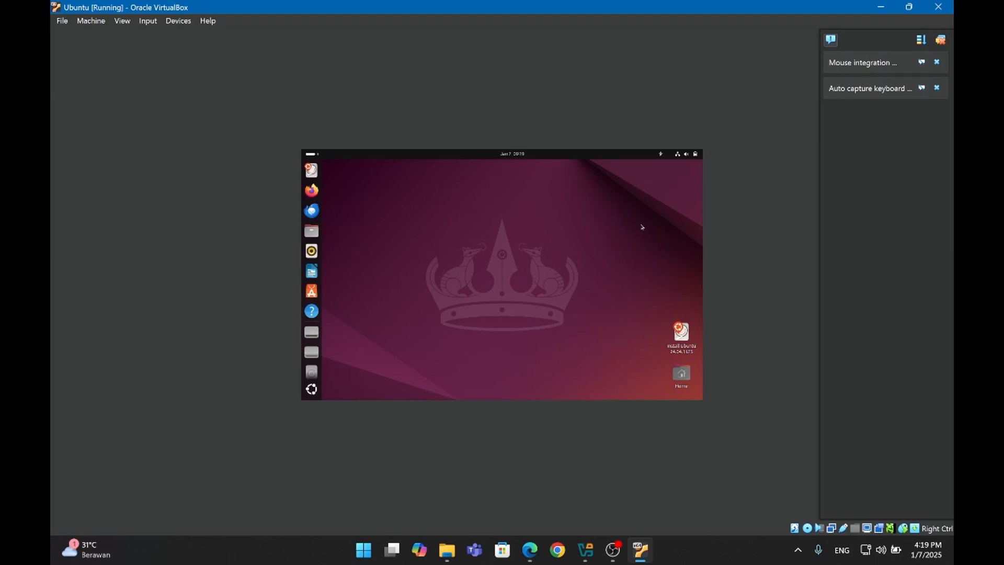
Step: View the Ubuntu guest's quick settings and its Power Off options, and close them without choosing one
click(685, 154)
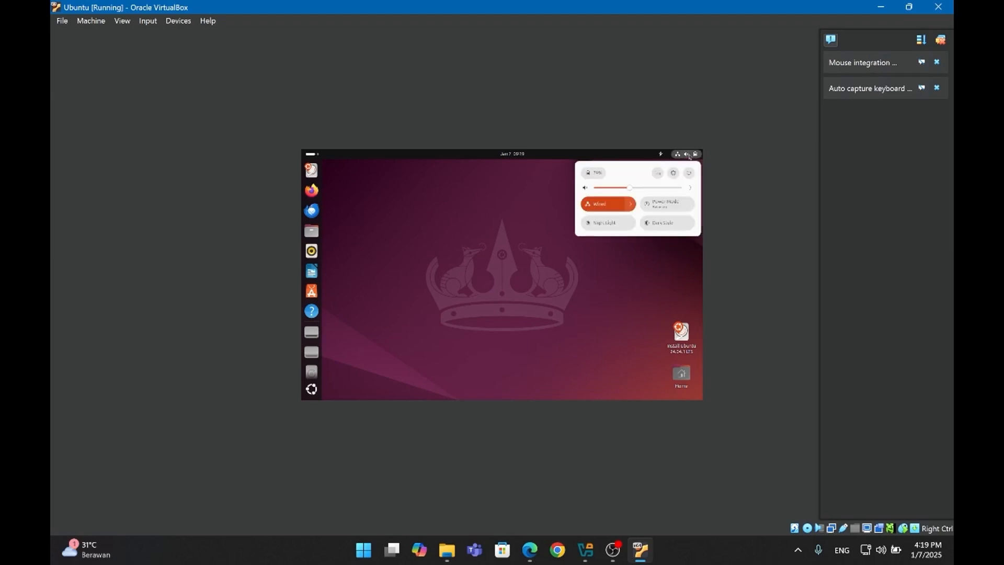
click(660, 153)
click(687, 155)
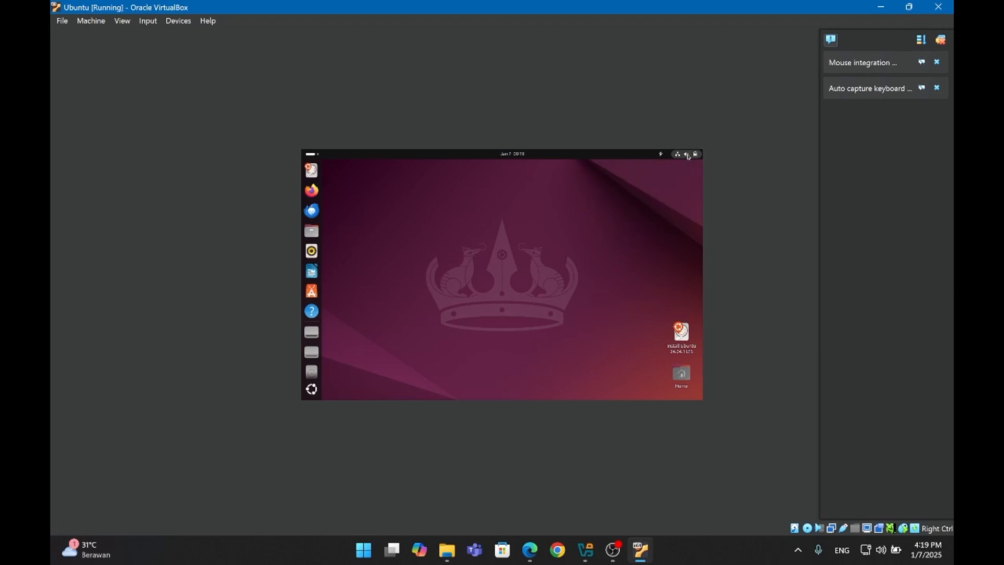
click(687, 155)
click(690, 173)
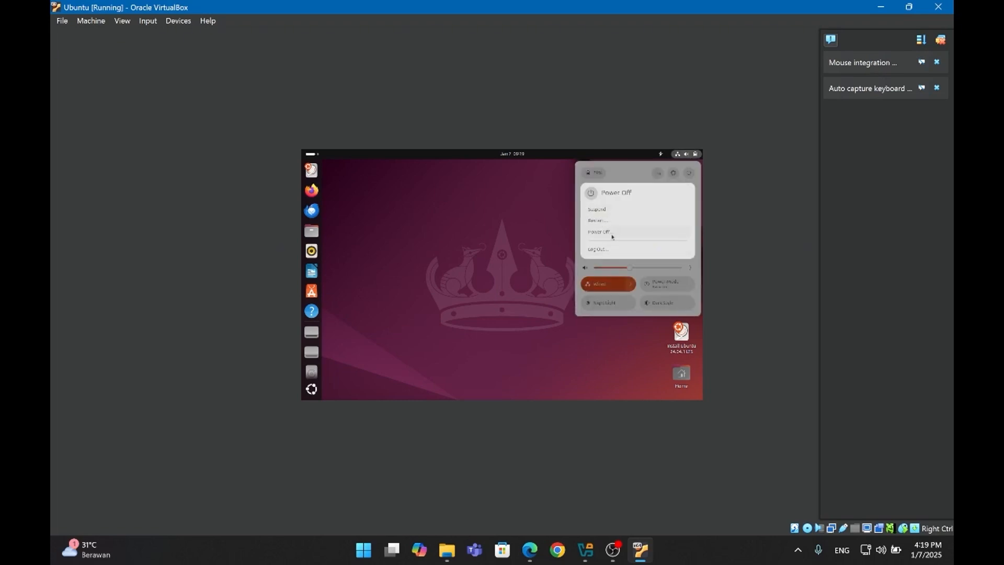
click(496, 235)
click(513, 221)
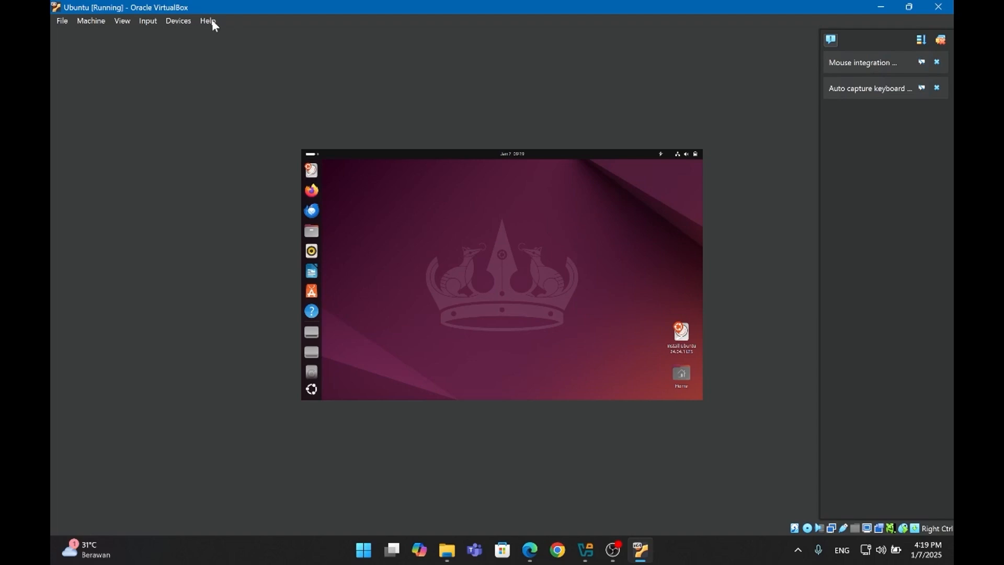
Step: Shut down the running Ubuntu virtual machine with an ACPI Shutdown signal and confirm to complete the power-off
click(84, 21)
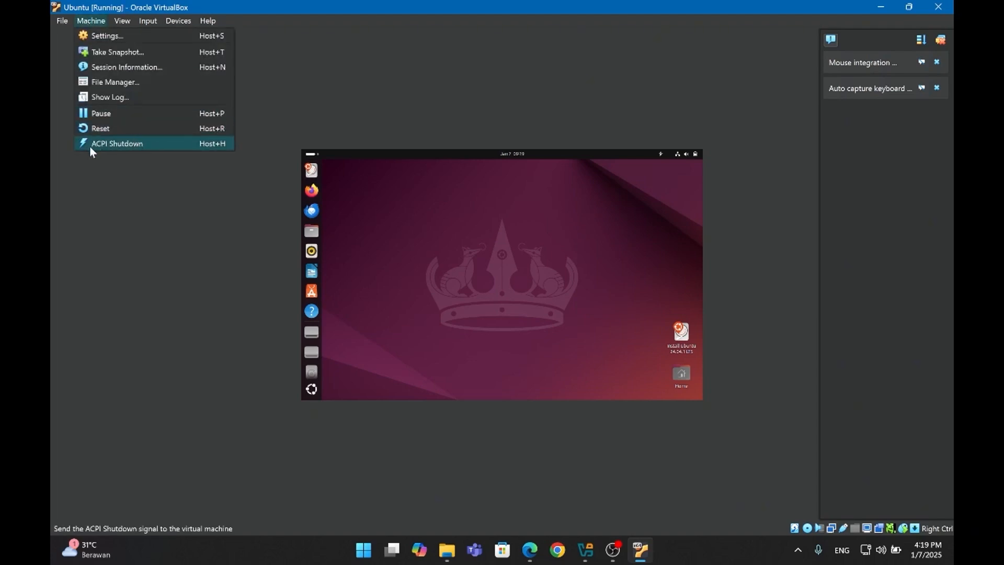
click(157, 144)
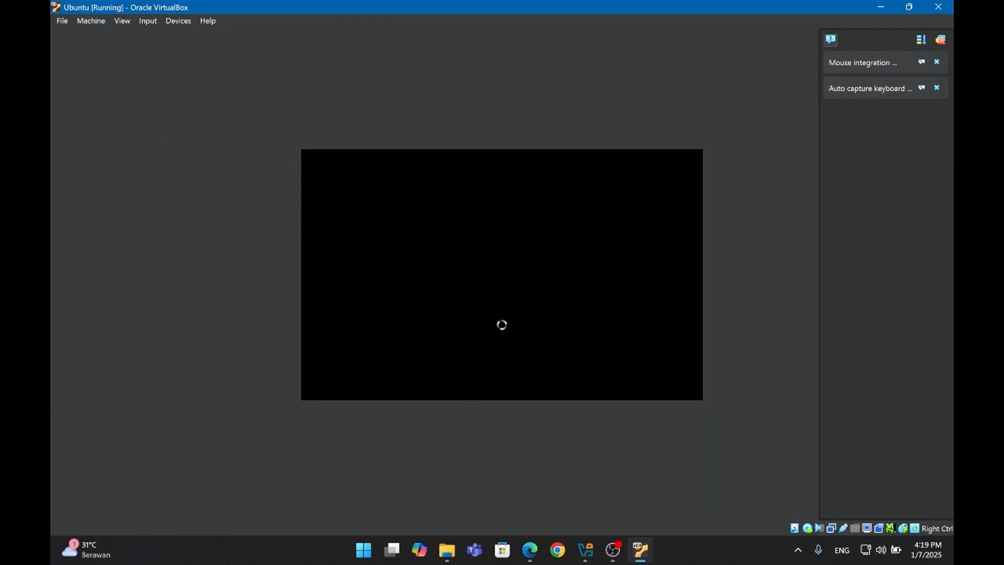
key(Return)
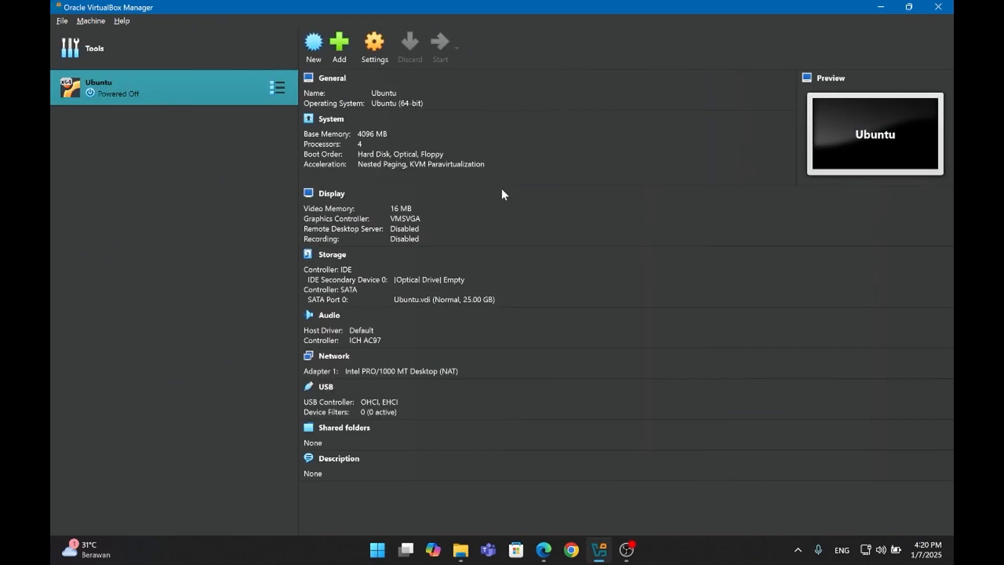